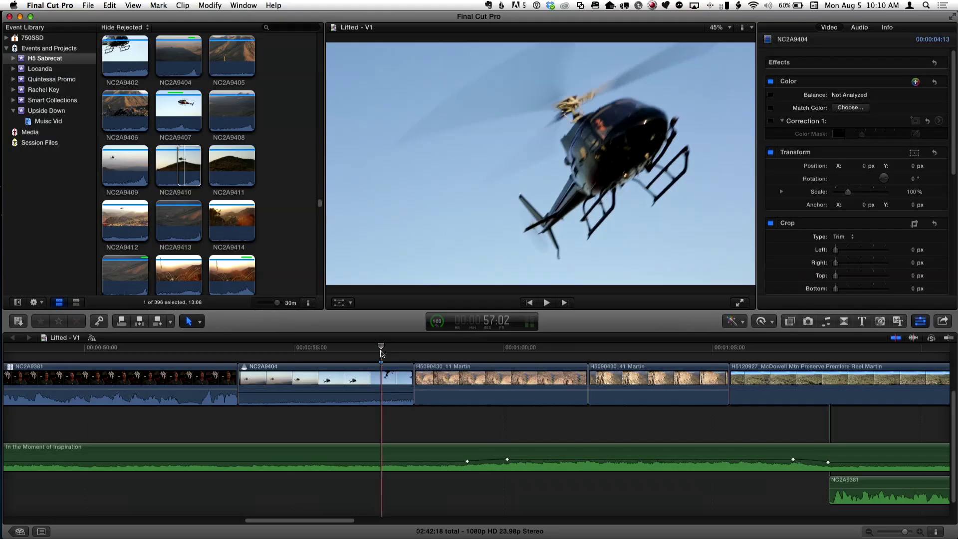
- Delete the old colour mask on clip NC2A9404 and sample the helicopter's dark body for a new one
click(382, 390)
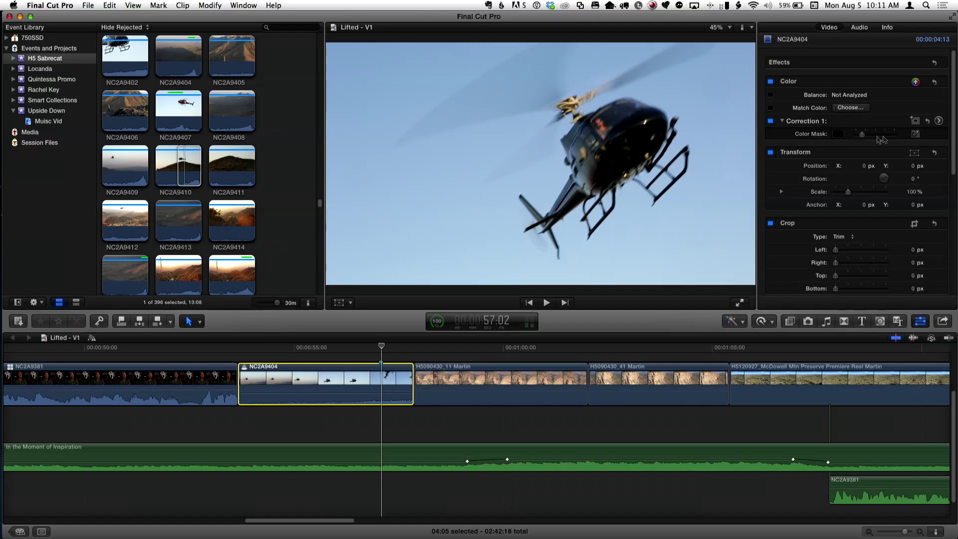
click(931, 139)
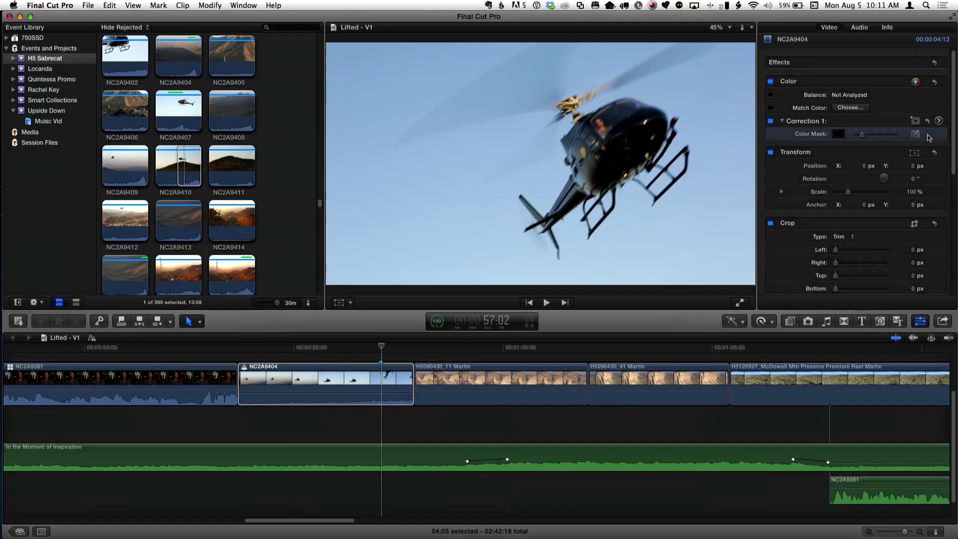
key(Delete)
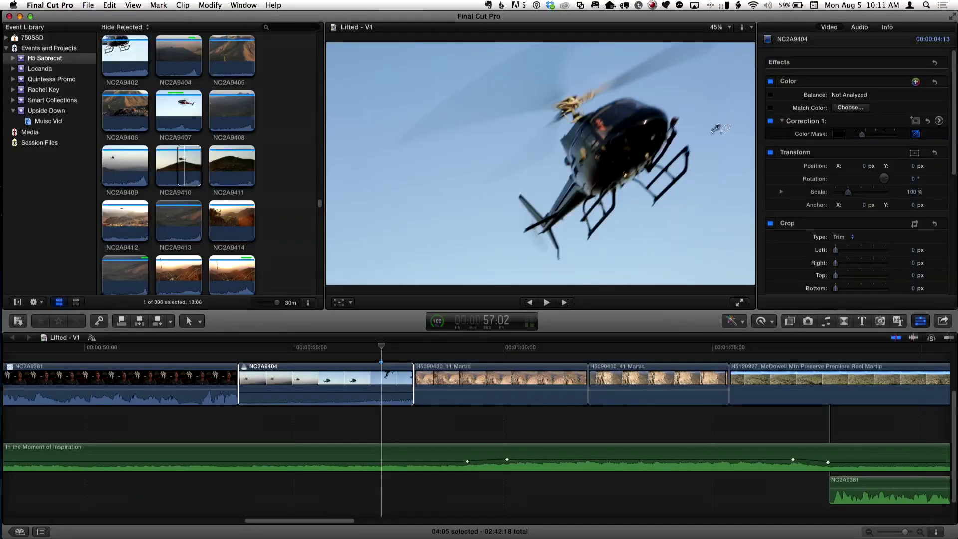
click(628, 122)
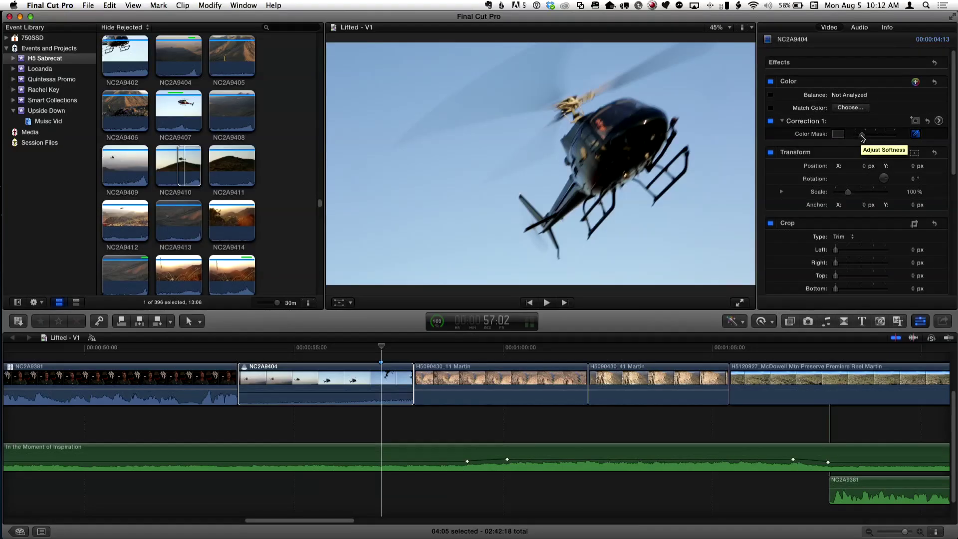
- Take hold of the Color Mask softness slider to begin refining the helicopter's matte
click(862, 135)
- Tweak mask softness and resample the helicopter's colour range until its matte is nearly solid white
drag(862, 139, 863, 139)
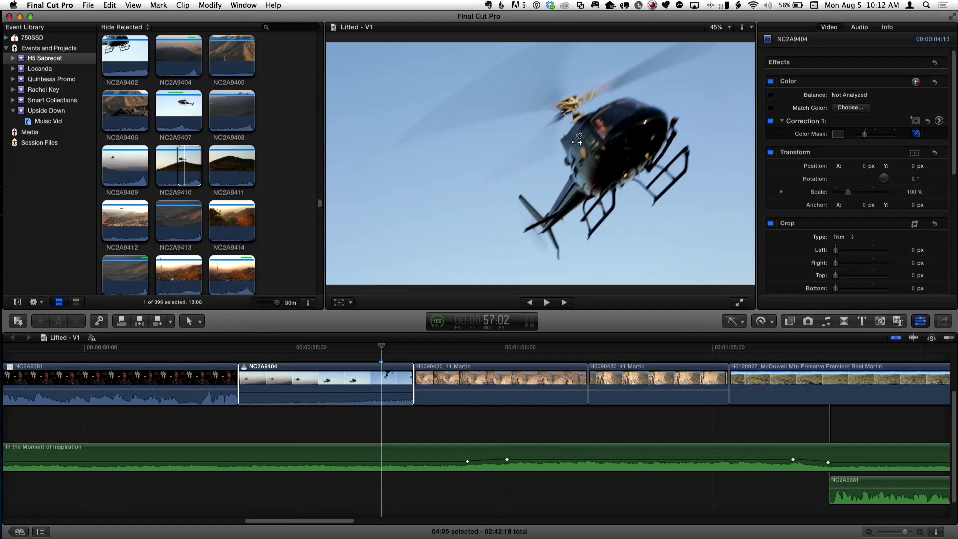
click(576, 140)
drag(576, 140, 579, 141)
drag(865, 136, 866, 137)
drag(598, 122, 605, 122)
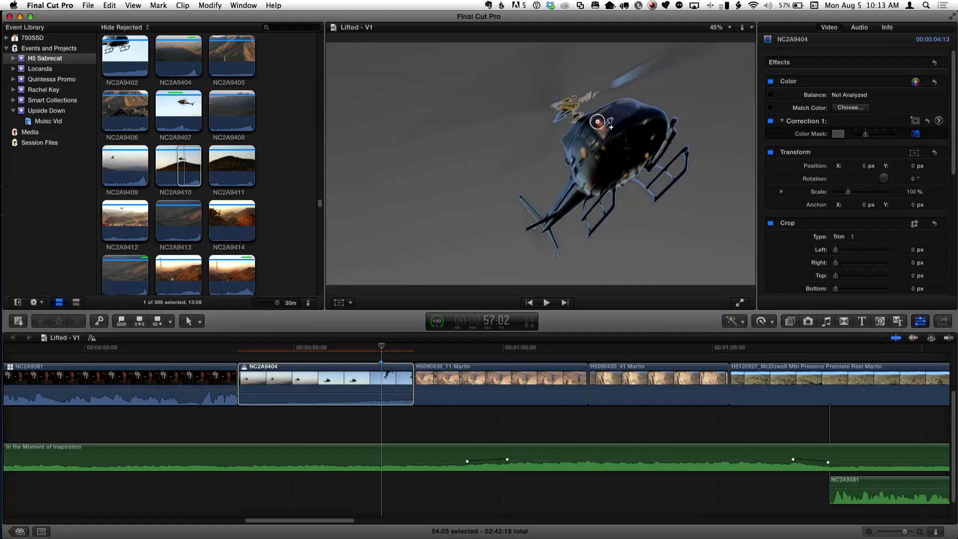
drag(608, 121, 607, 123)
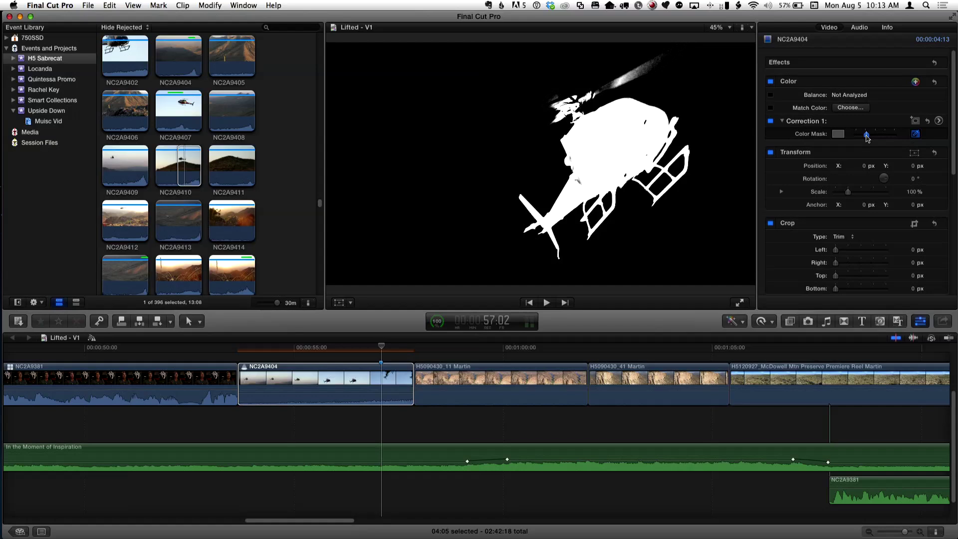
- Soften the colour mask edge to include the rotor blur, easing it back slightly
drag(870, 138, 879, 138)
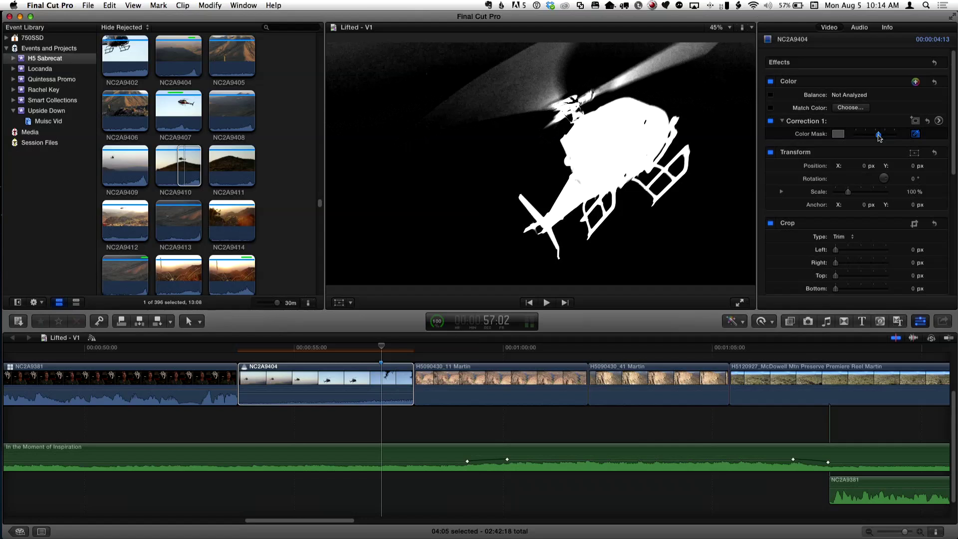
drag(879, 137, 877, 138)
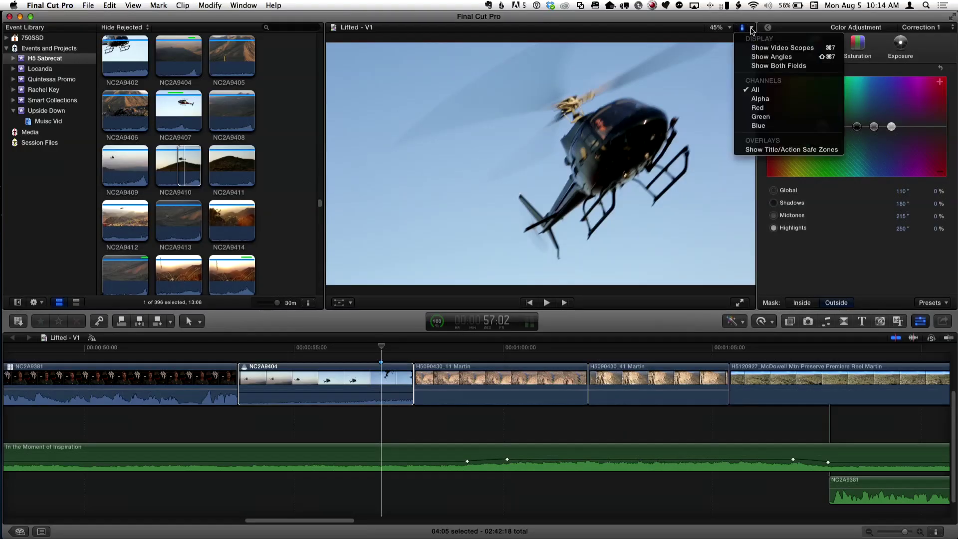
- Show the Luma waveform under the viewer and switch Correction 1 to its exposure controls
click(781, 48)
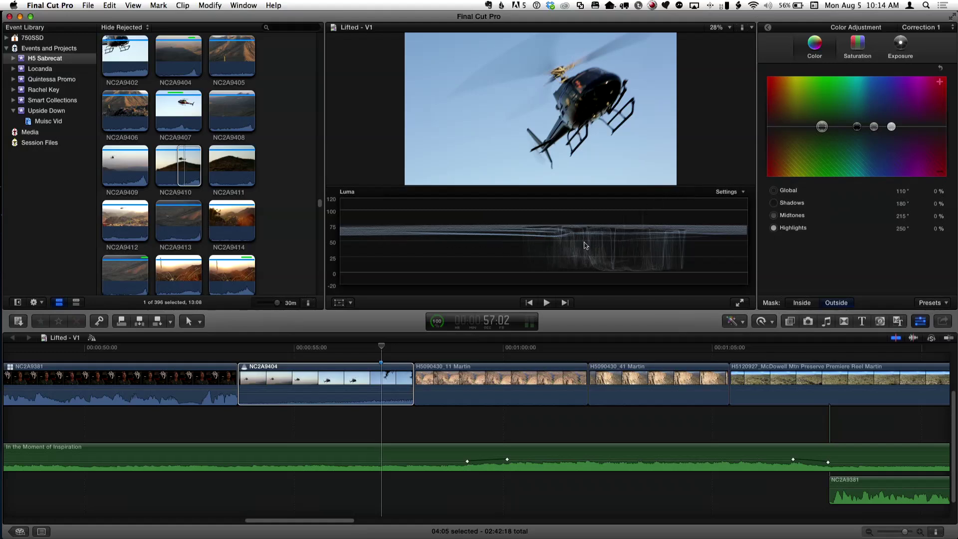
click(901, 45)
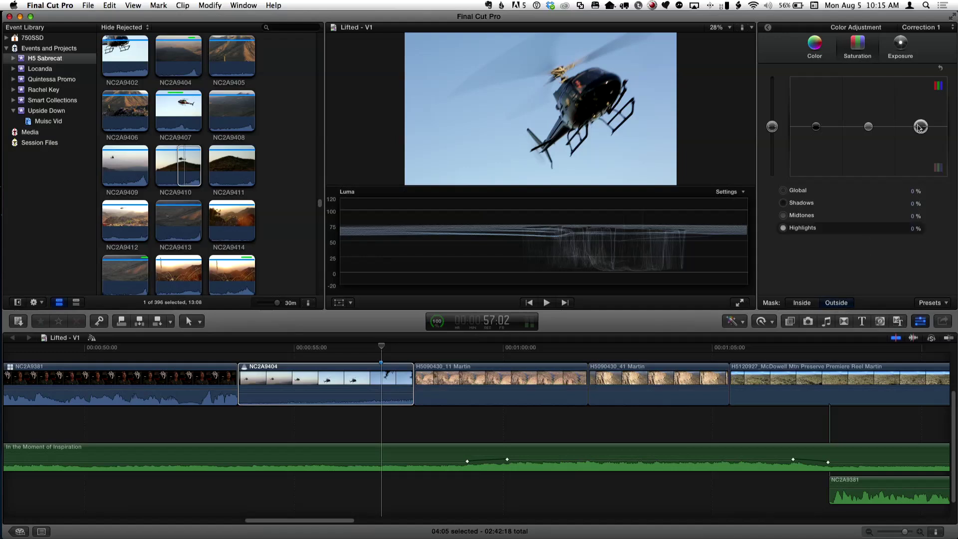
- Darken the sky highlights outside the mask, push them toward blue, and play back to review
mouse_move(919, 129)
mouse_down()
mouse_move(916, 174)
mouse_move(920, 124)
mouse_up()
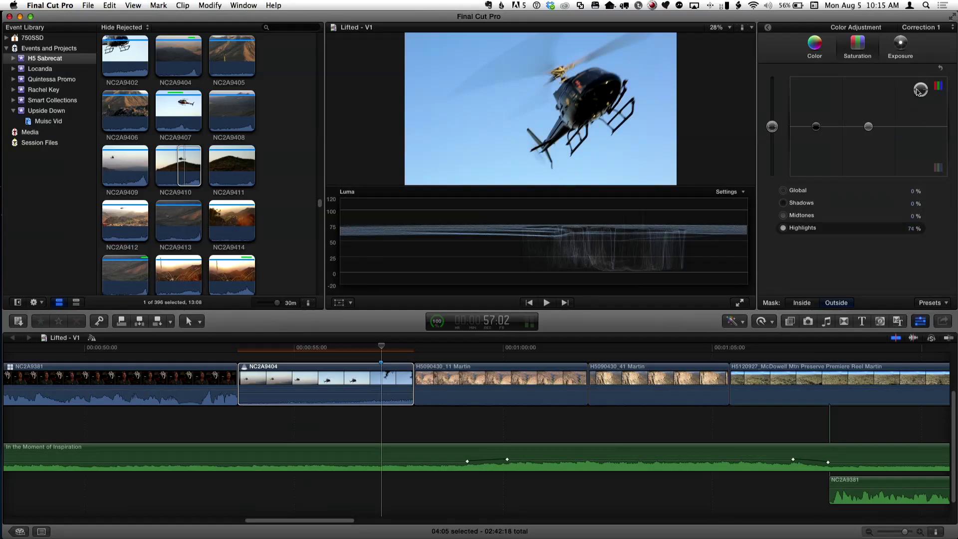
click(814, 45)
click(891, 127)
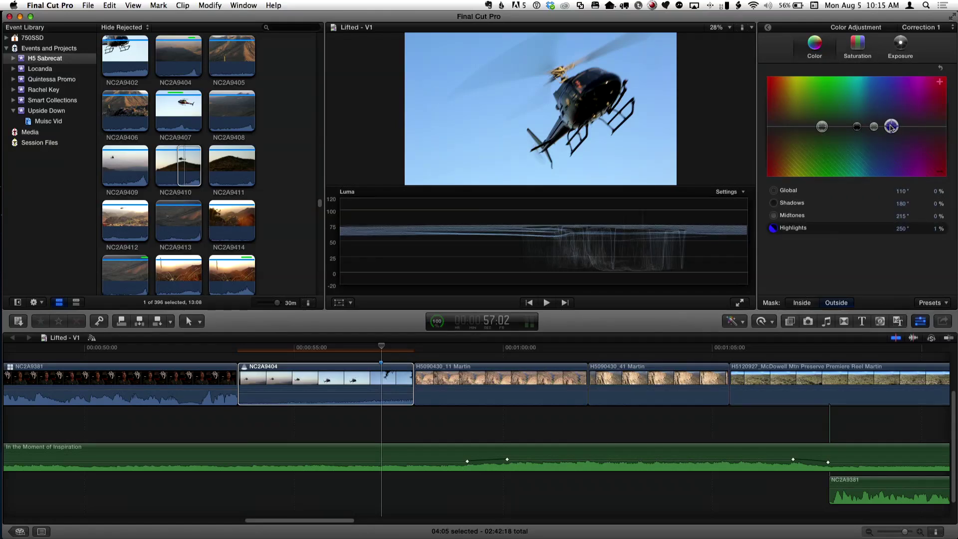
drag(892, 125, 892, 125)
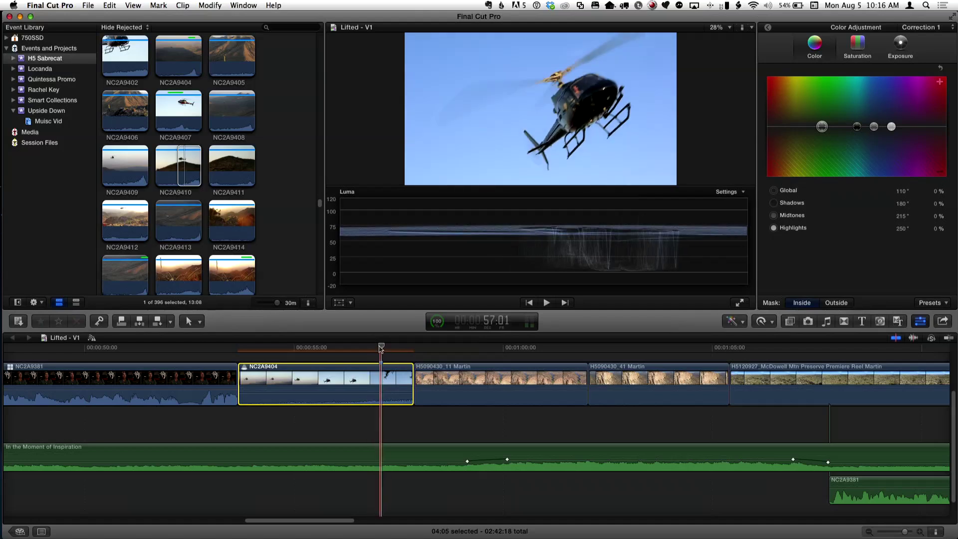
click(369, 349)
key(space)
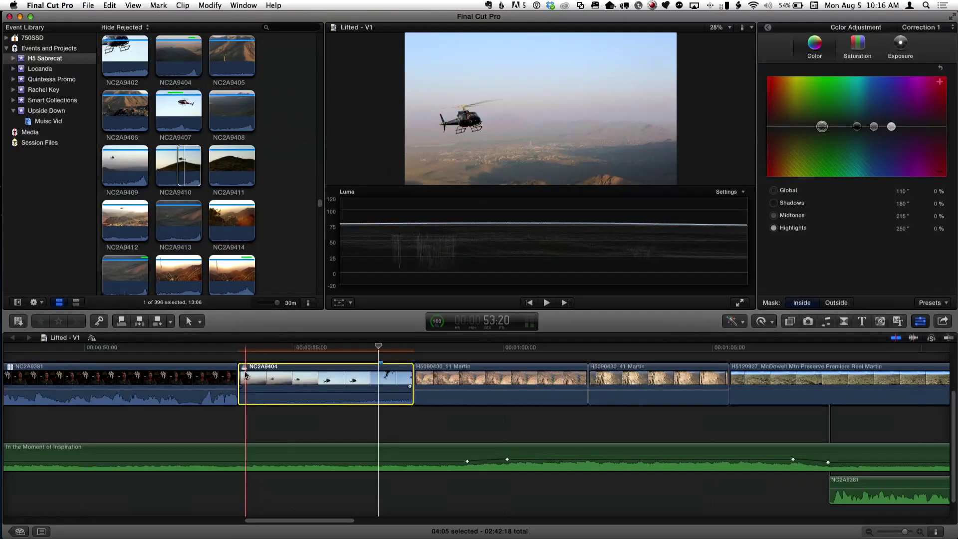
- Add a duplicate version to NC2A9404's audition and make NC2A9404 - copy 1 the active pick
click(244, 368)
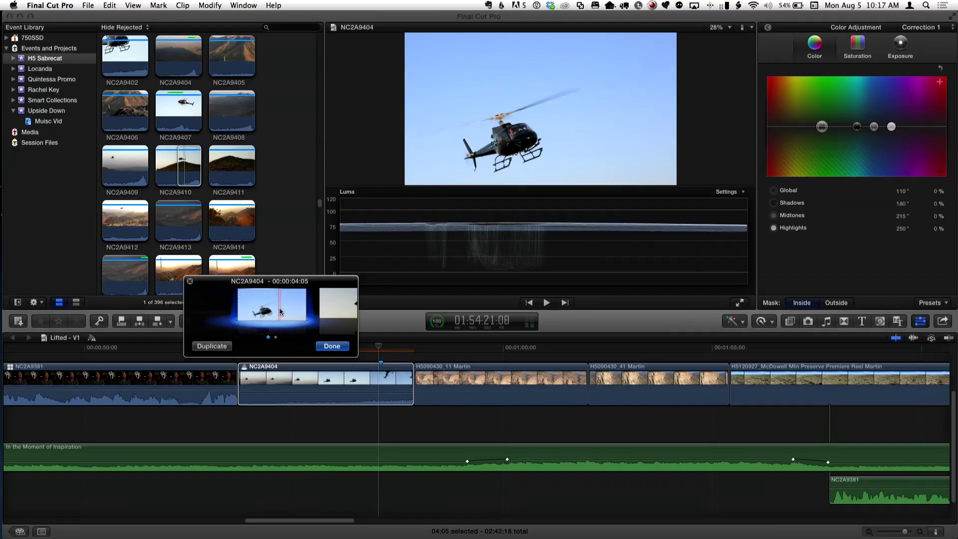
click(217, 346)
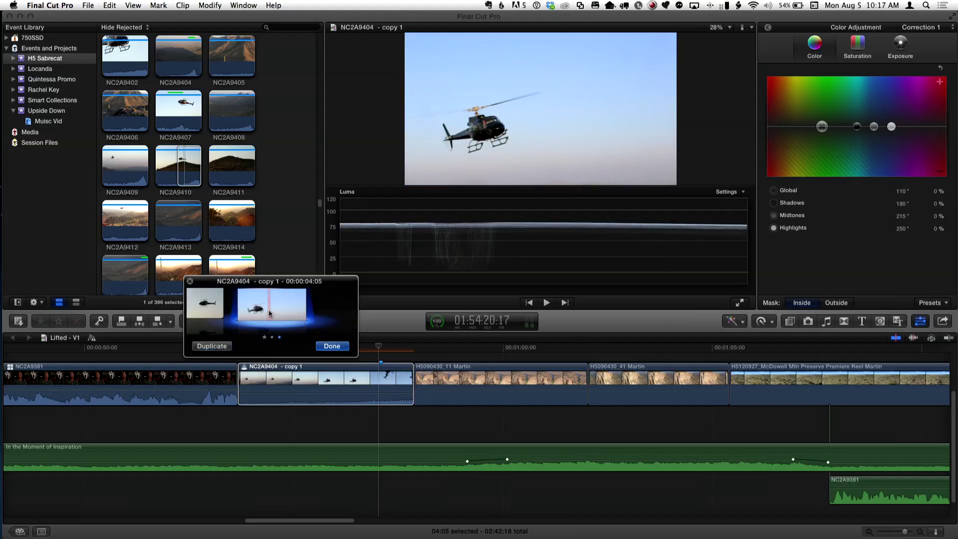
click(331, 347)
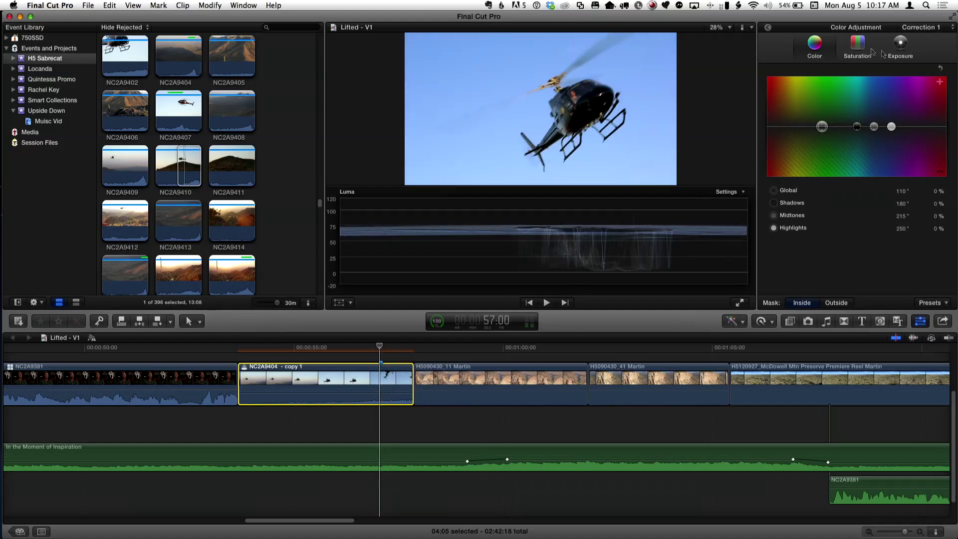
- Tint the copy's sky highlights purple, around 303° at 21%, outside the mask
click(817, 48)
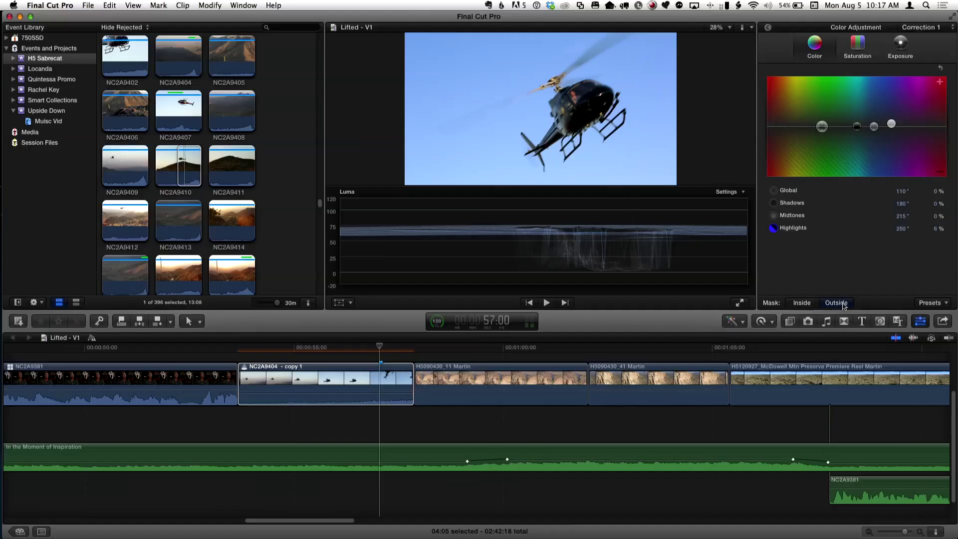
click(891, 124)
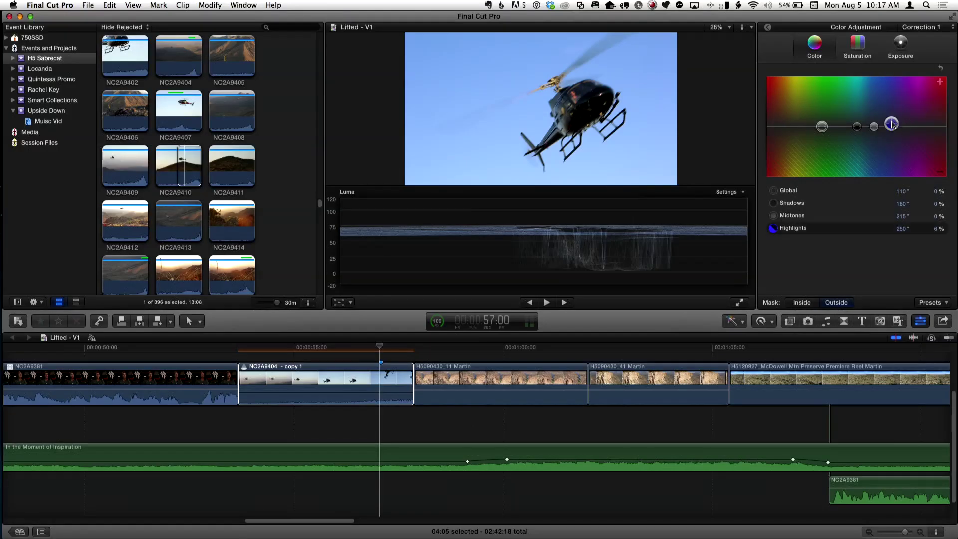
drag(897, 123, 916, 119)
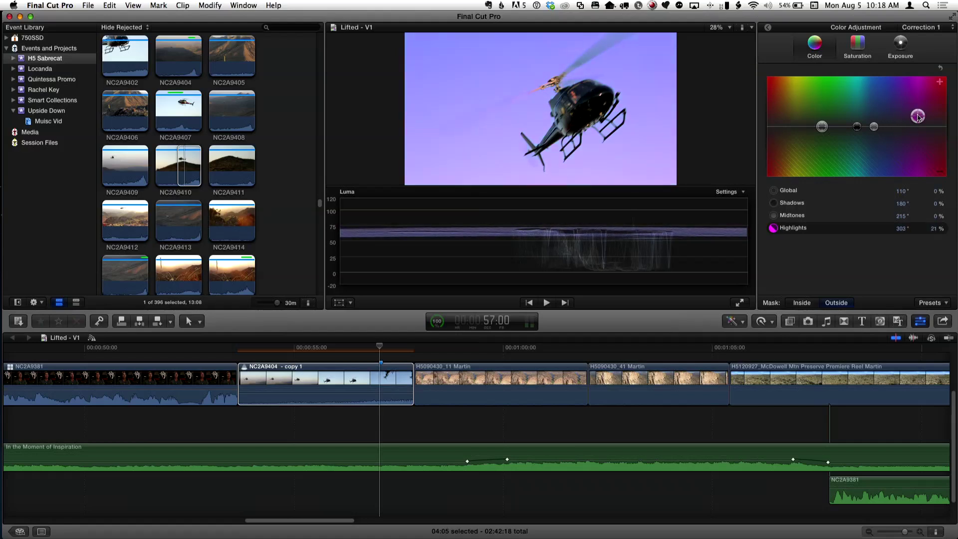
click(752, 28)
- Hide the scopes, raise Highlights saturation to 74% and colour to 312°/30%, then reopen the audition
click(763, 47)
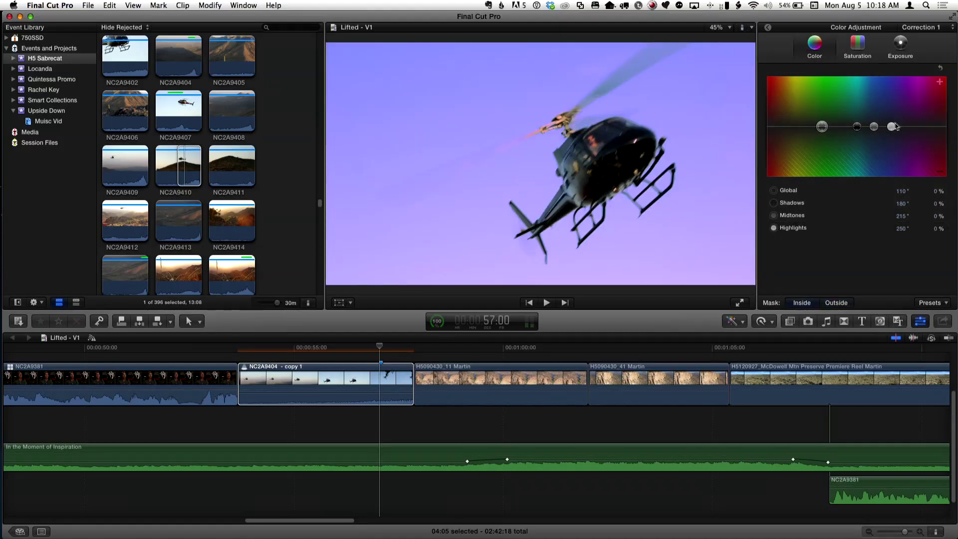
click(858, 45)
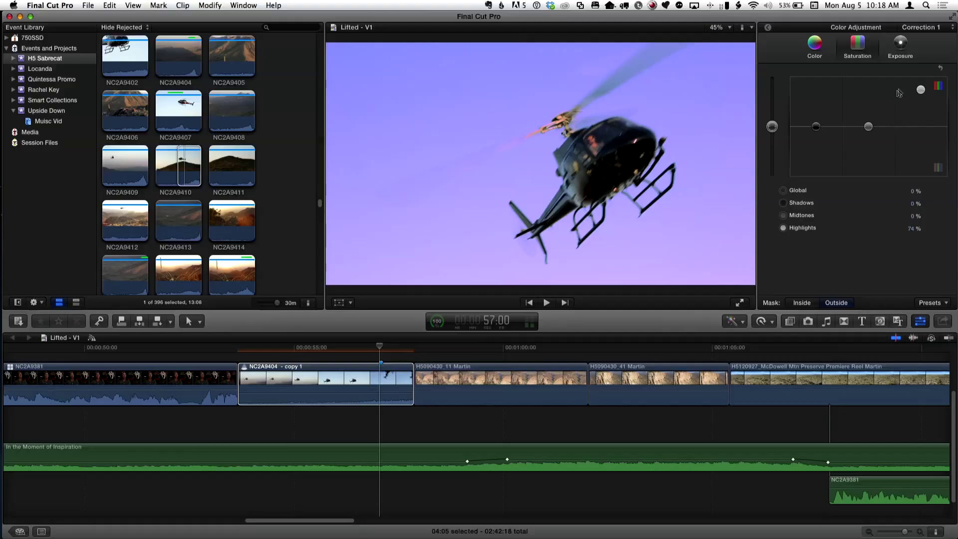
click(814, 50)
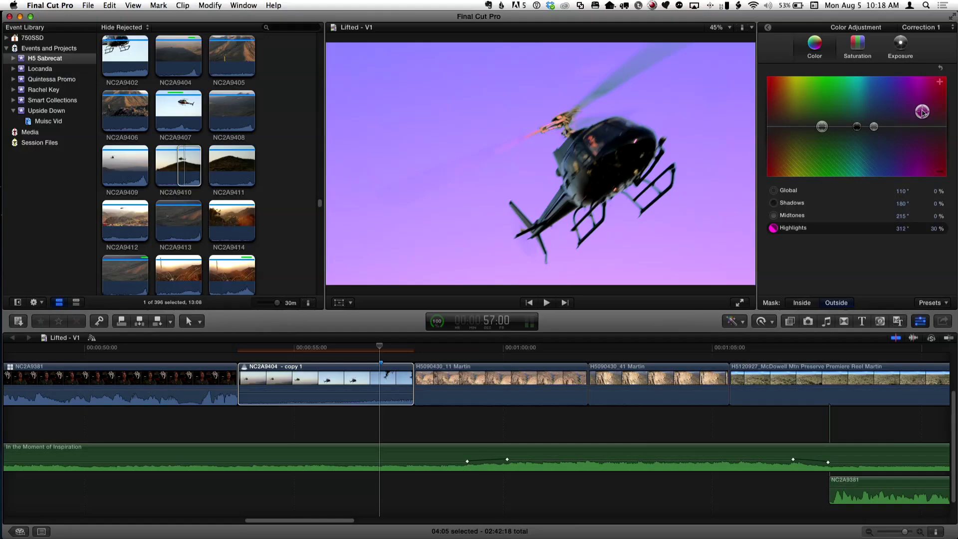
click(405, 382)
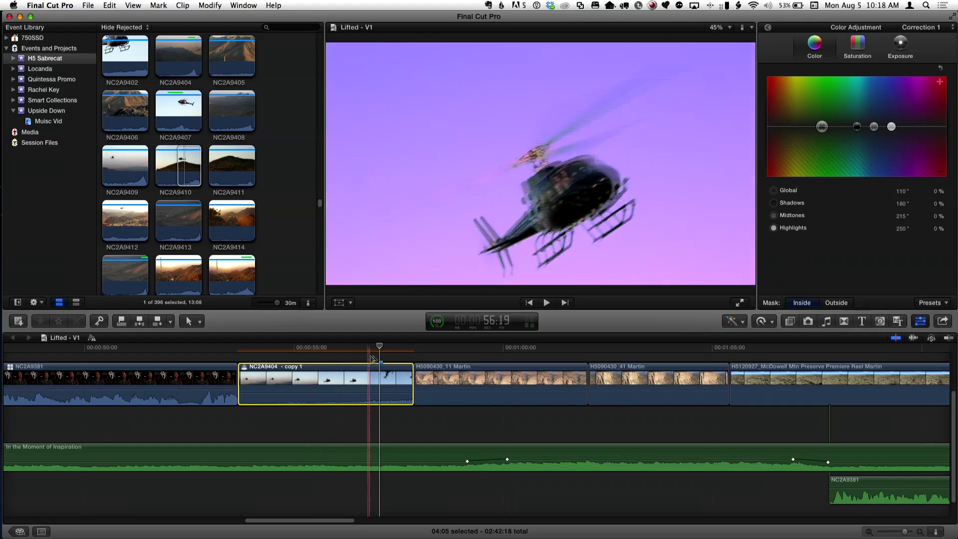
click(243, 367)
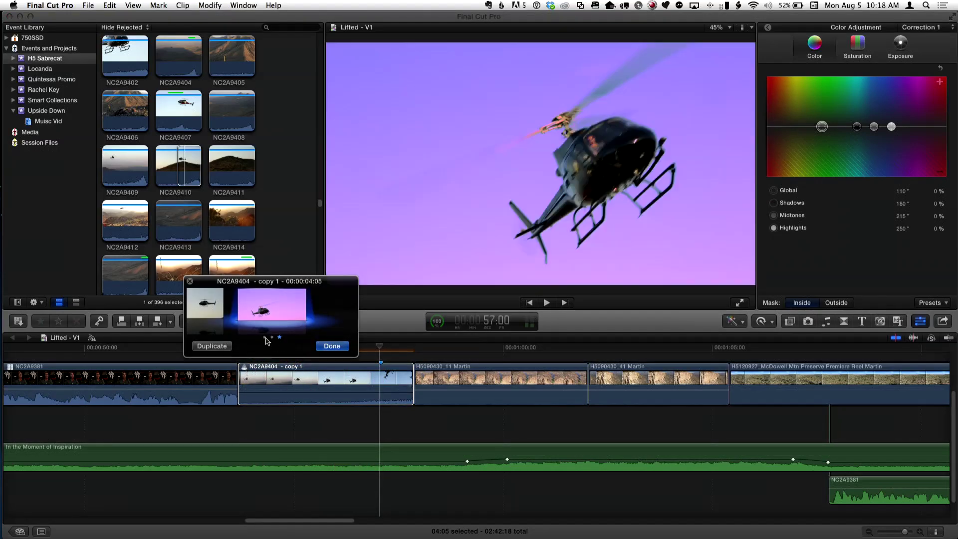
key(Left)
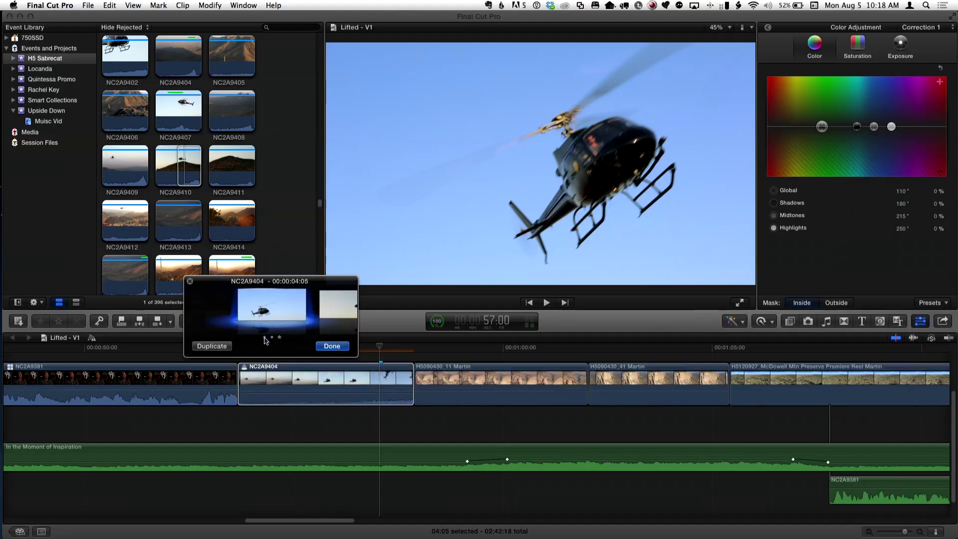
key(Right)
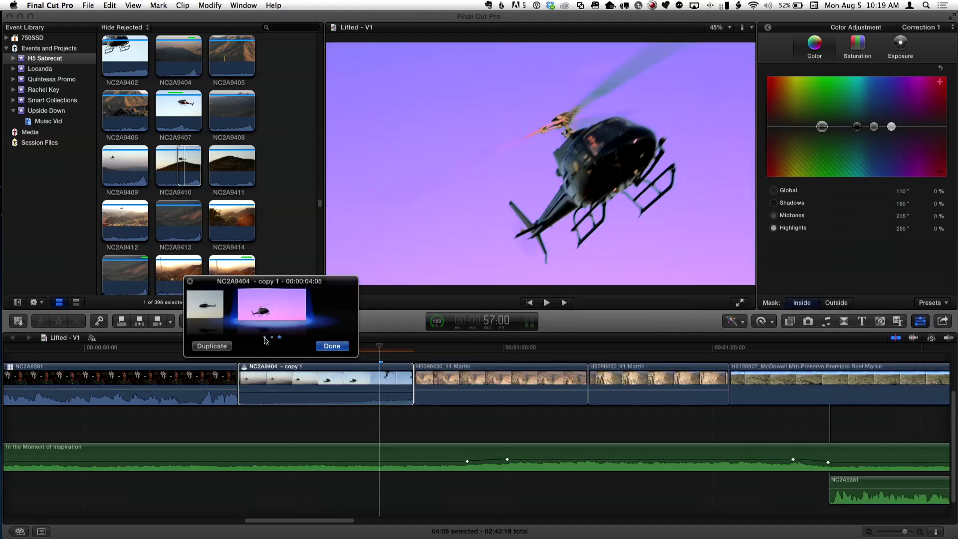
click(330, 346)
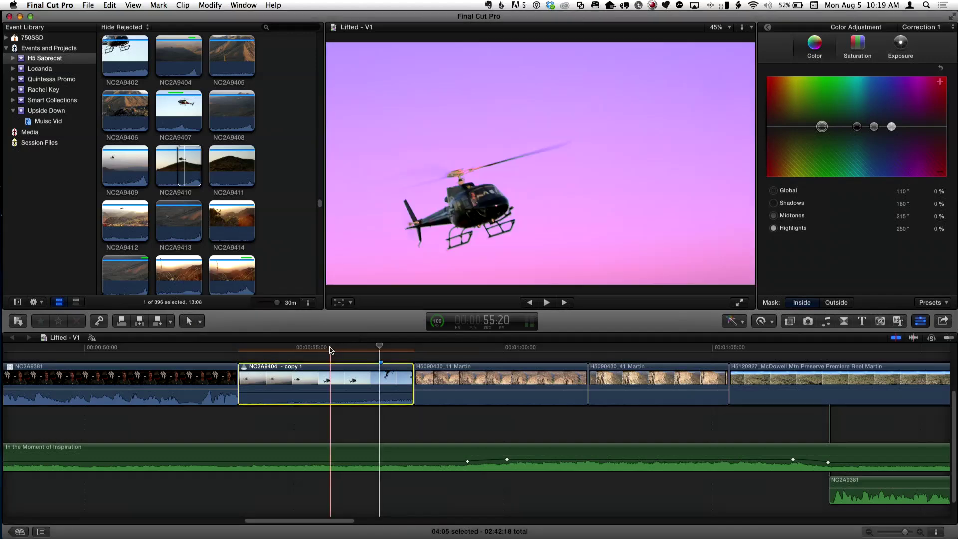